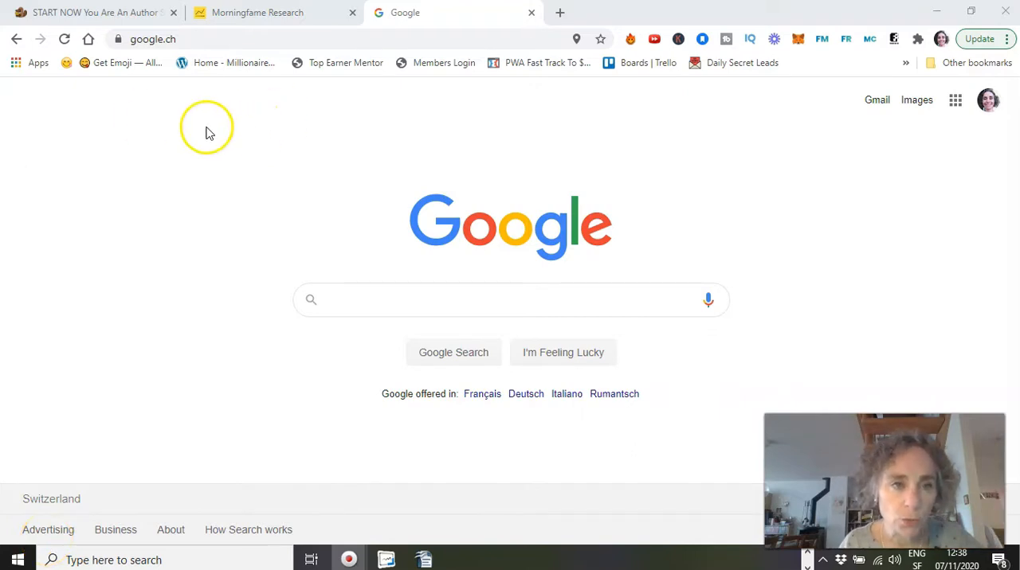
Go to business.facebook.com and open the Business Settings from the Business Suite home page.
click(319, 43)
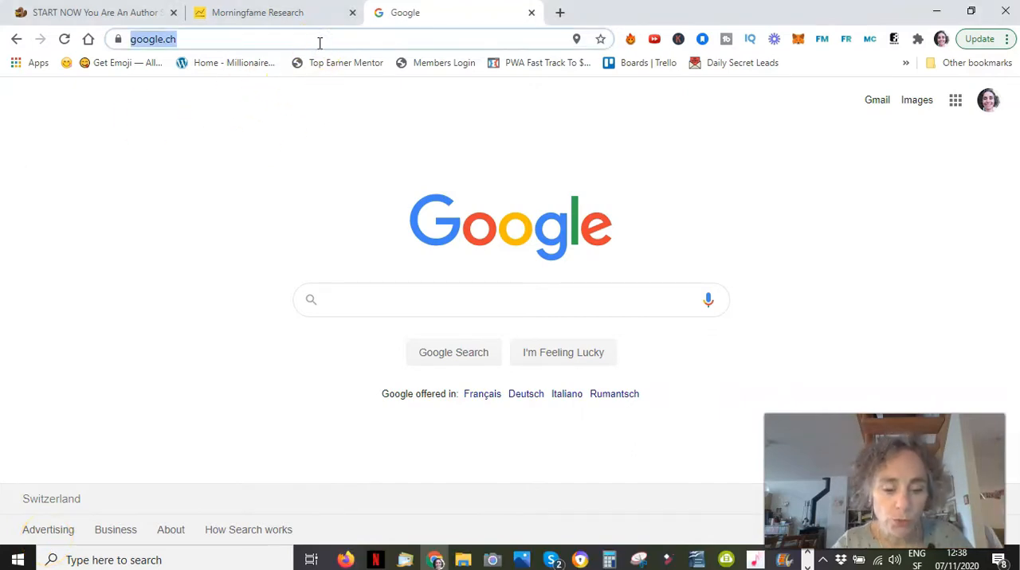
text(bus)
key(Return)
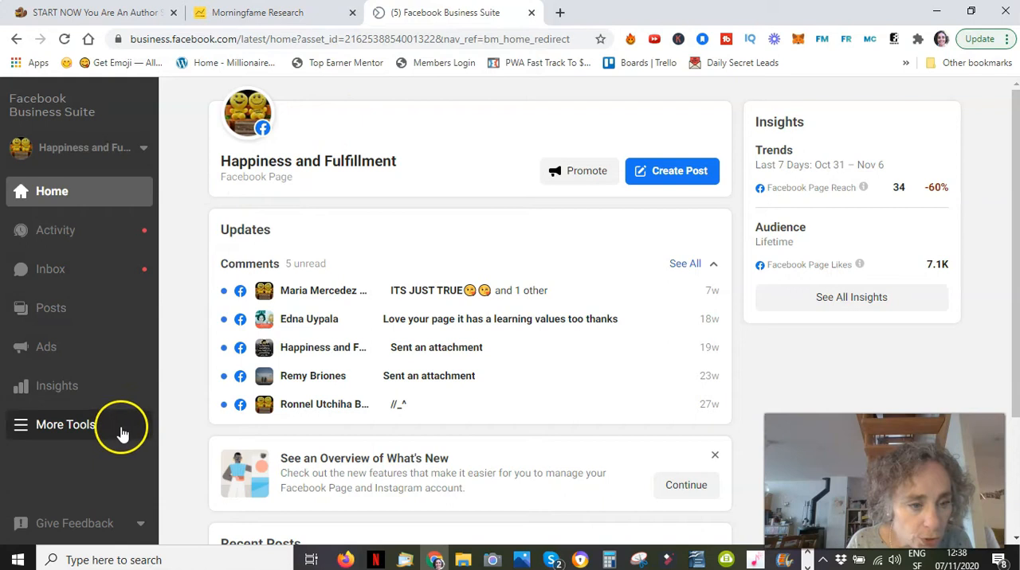
click(65, 425)
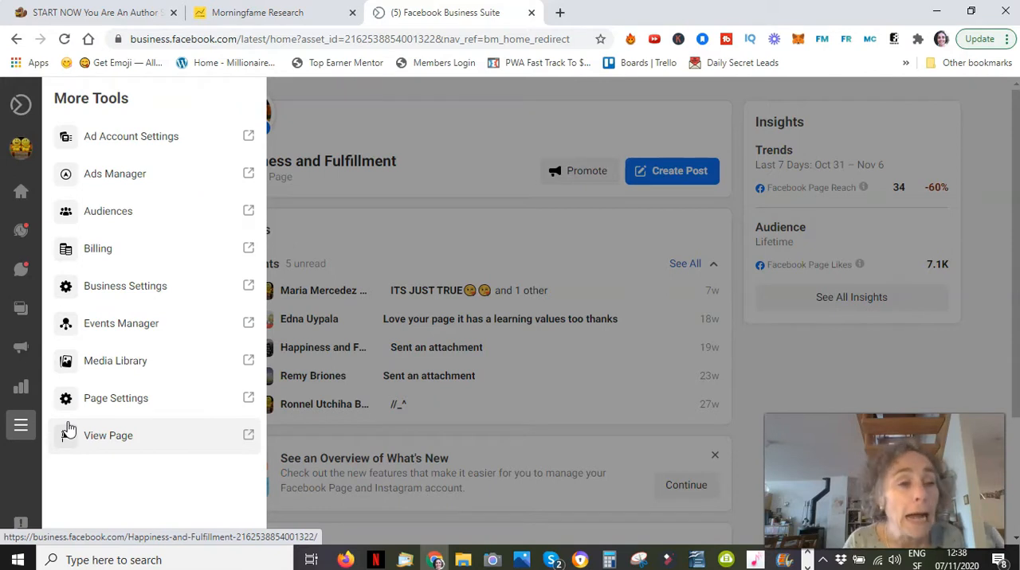
click(163, 291)
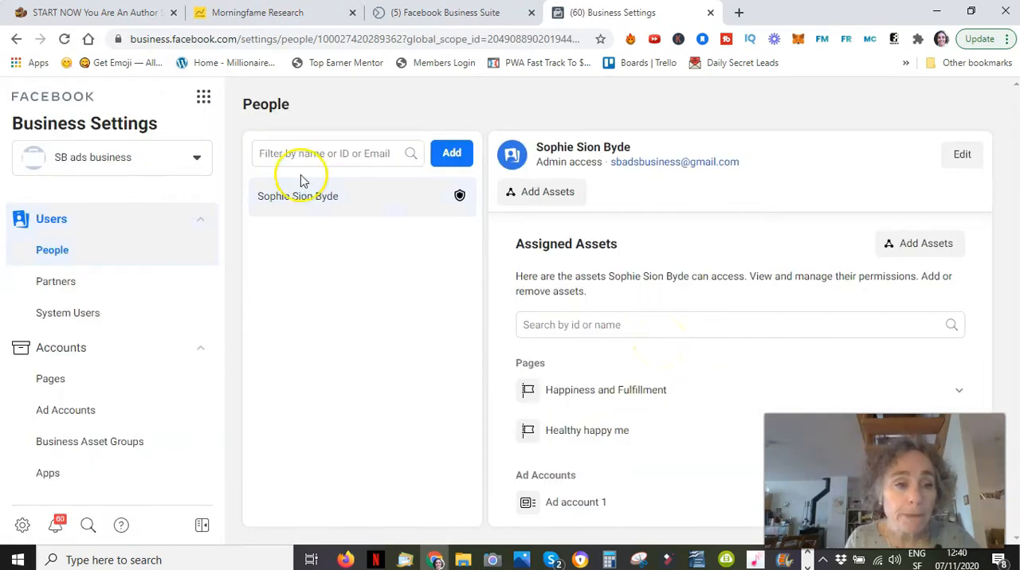
Examine the Pages and ad accounts assigned to the admin user in the SB ads business account, including access to Ad account 1.
click(200, 159)
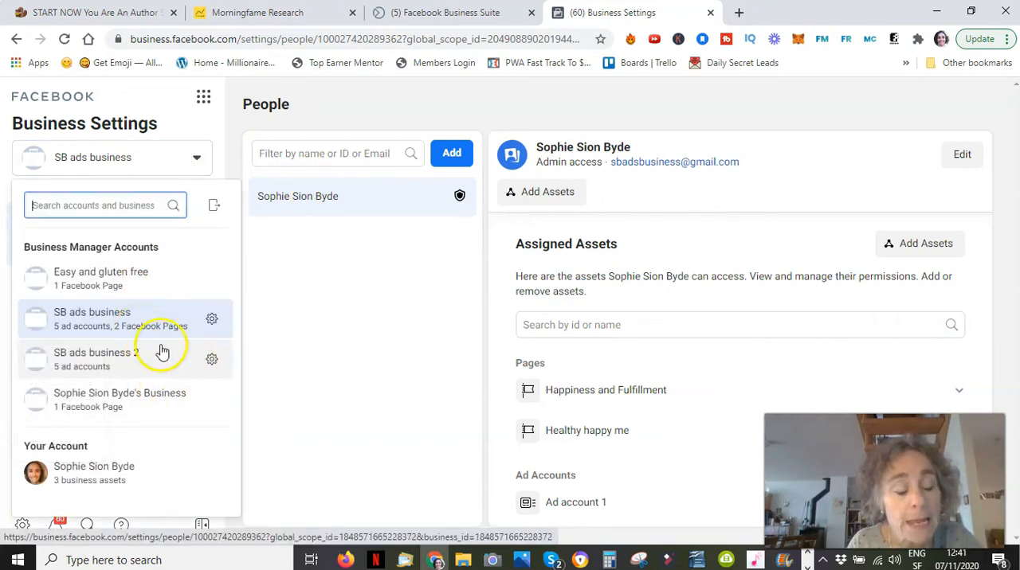
click(111, 322)
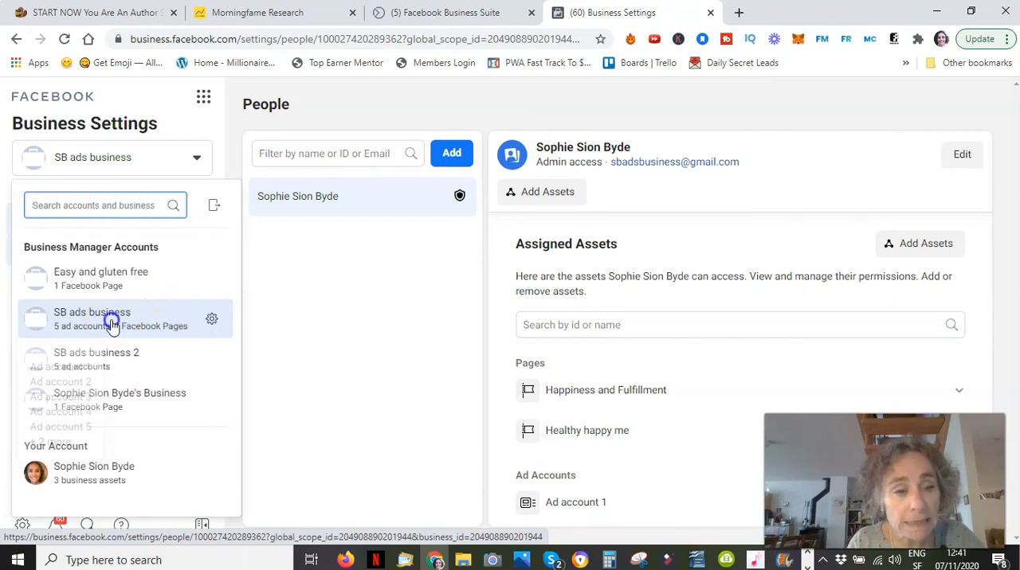
click(334, 199)
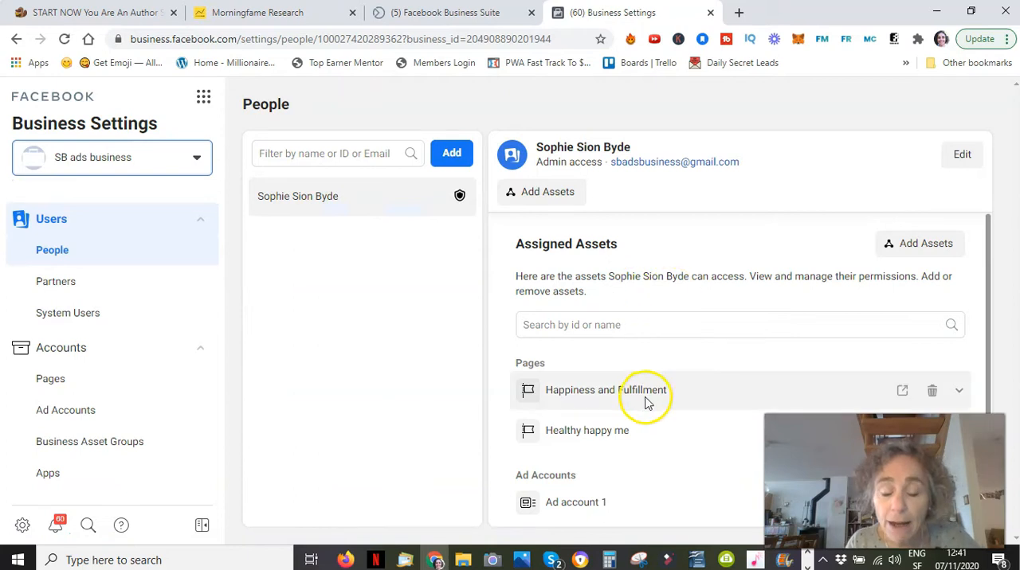
scroll(667, 403, down, 1)
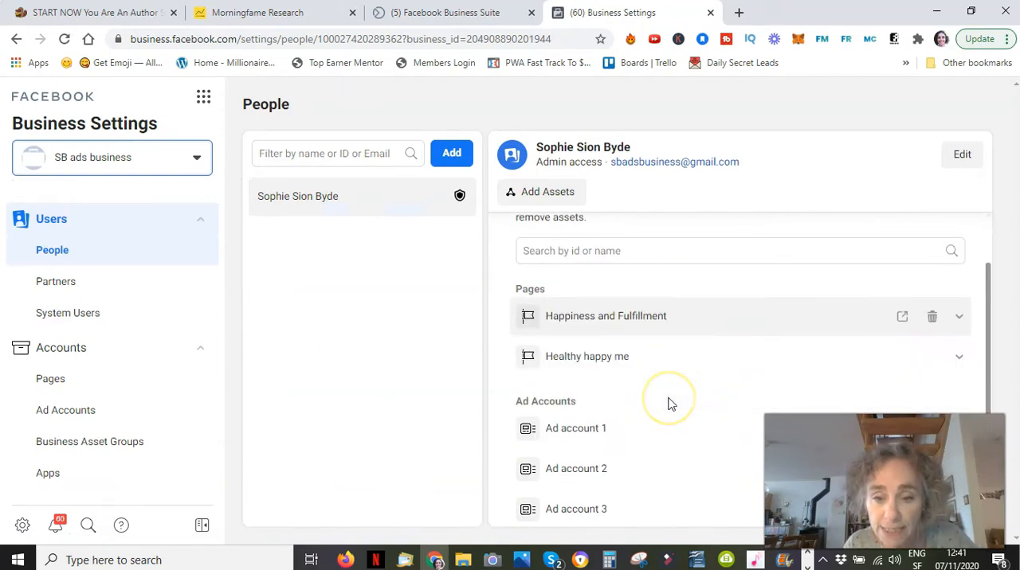
scroll(669, 404, up, 1)
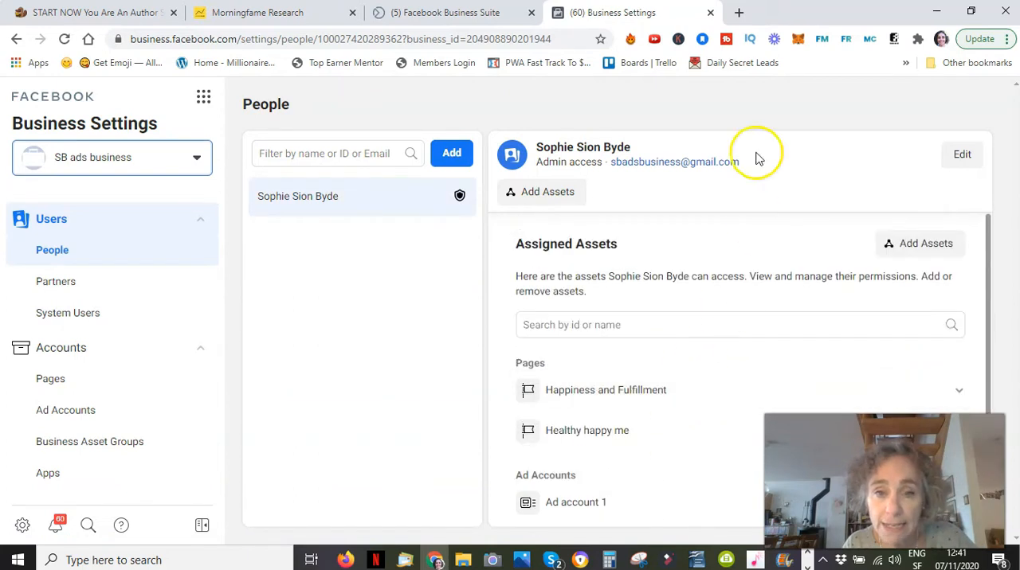
scroll(661, 424, down, 2)
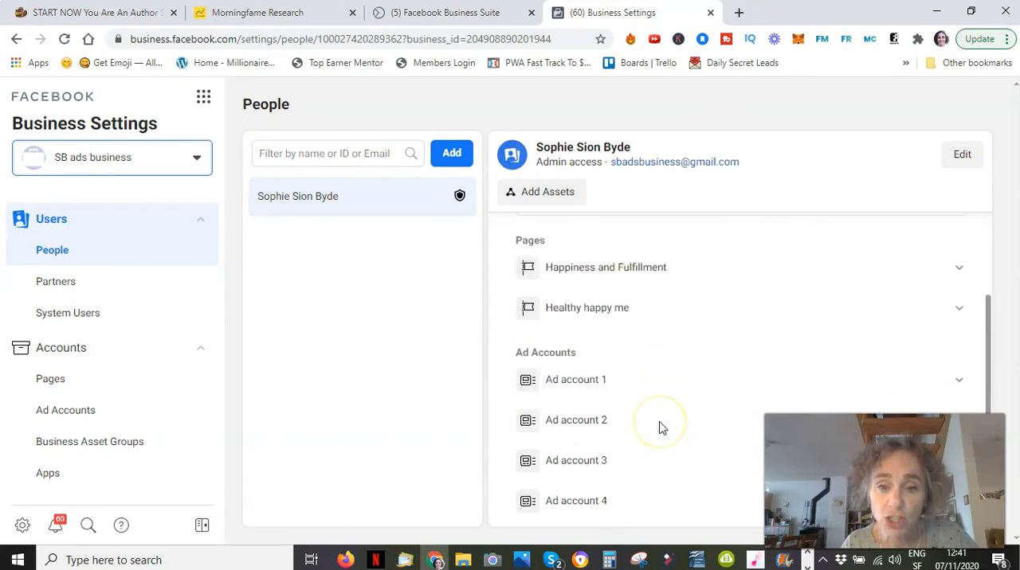
scroll(661, 427, down, 1)
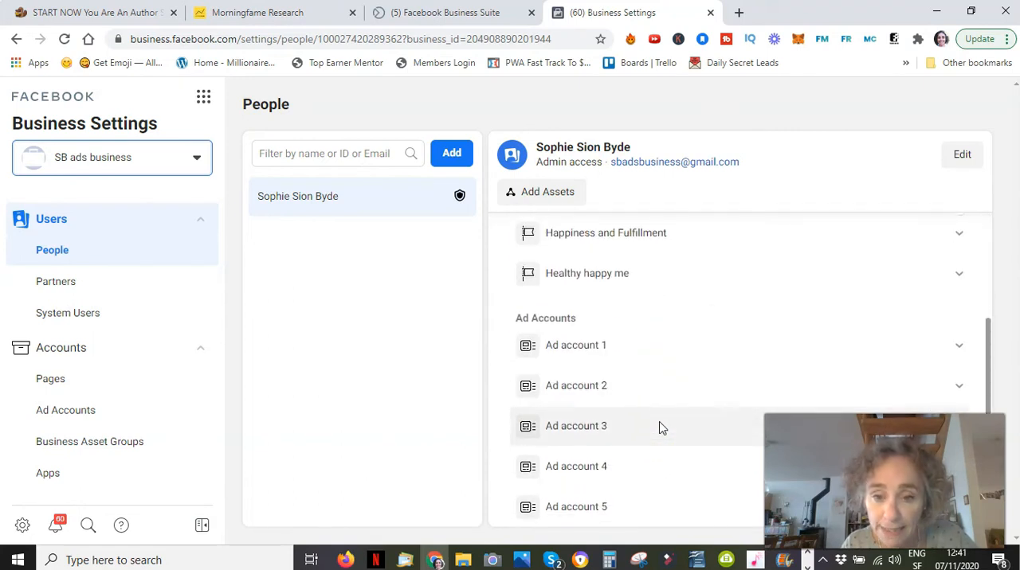
click(666, 354)
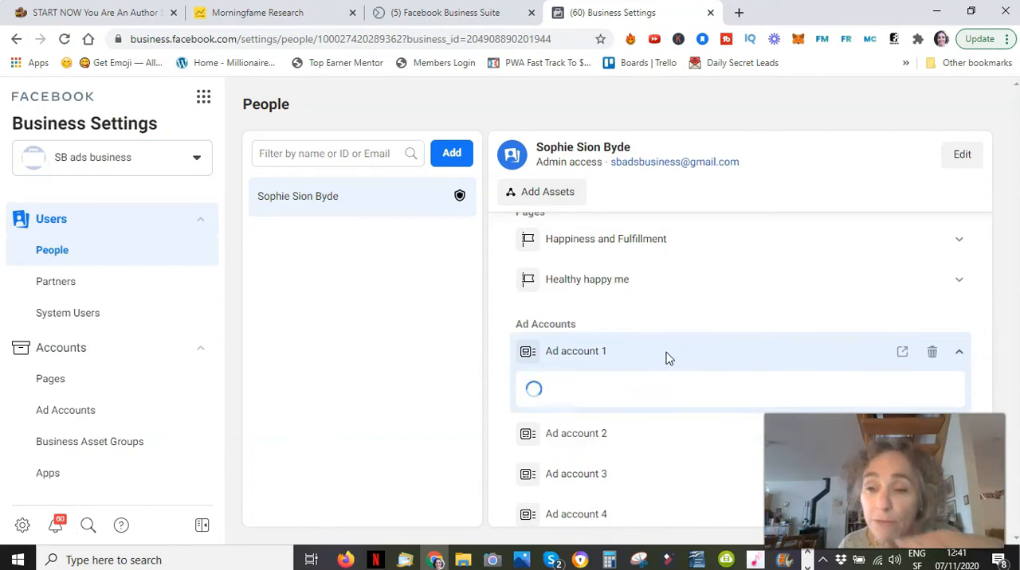
scroll(756, 303, up, 2)
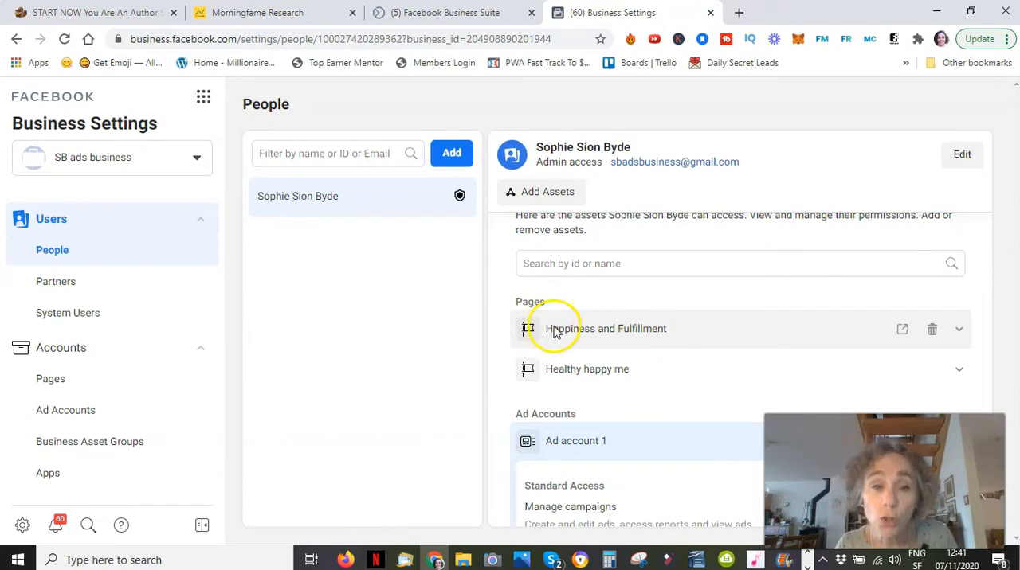
scroll(558, 330, up, 1)
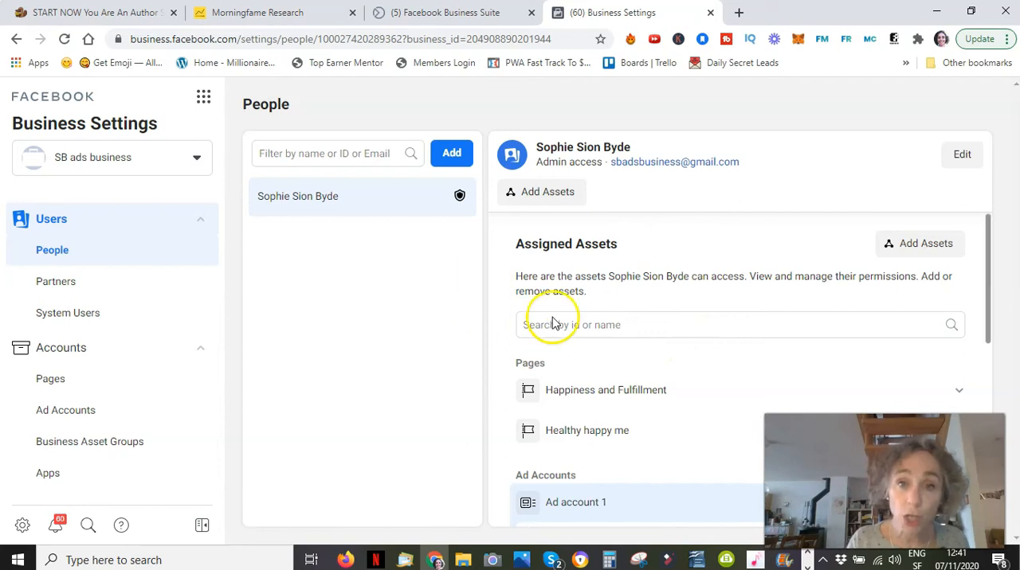
Switch the Business Settings to the SB ads business 2 account.
click(192, 163)
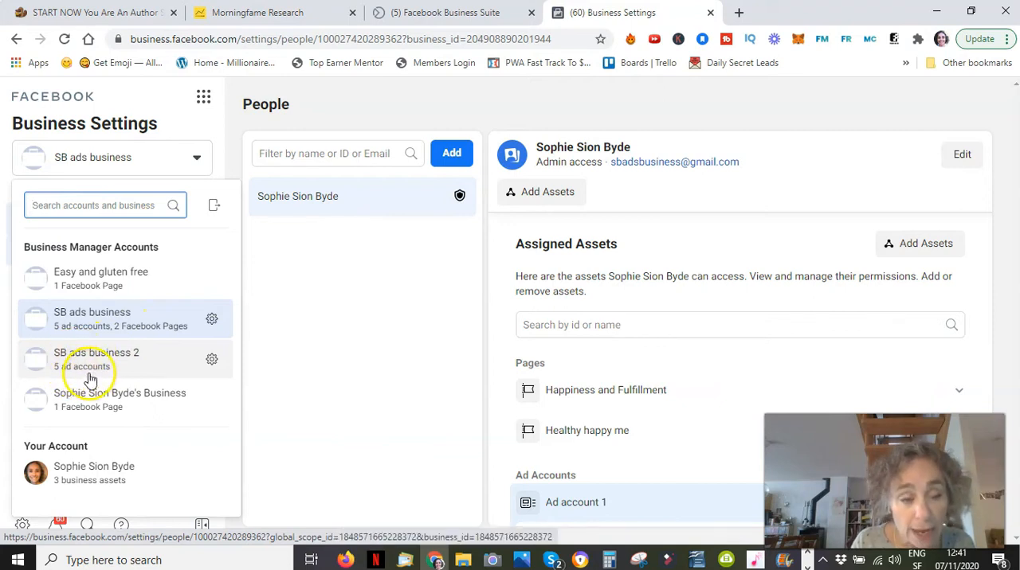
mouse_move(84, 368)
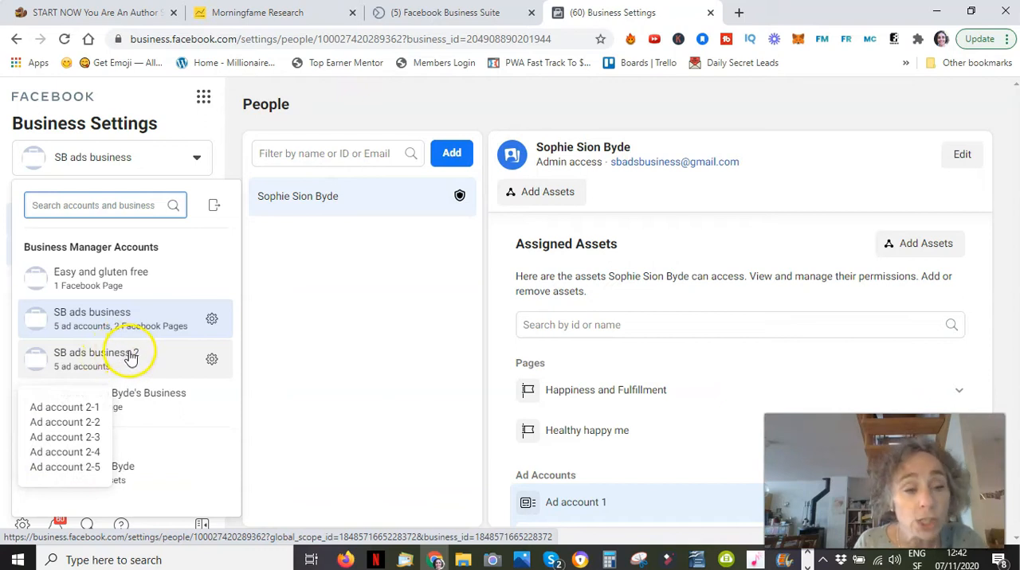
click(124, 360)
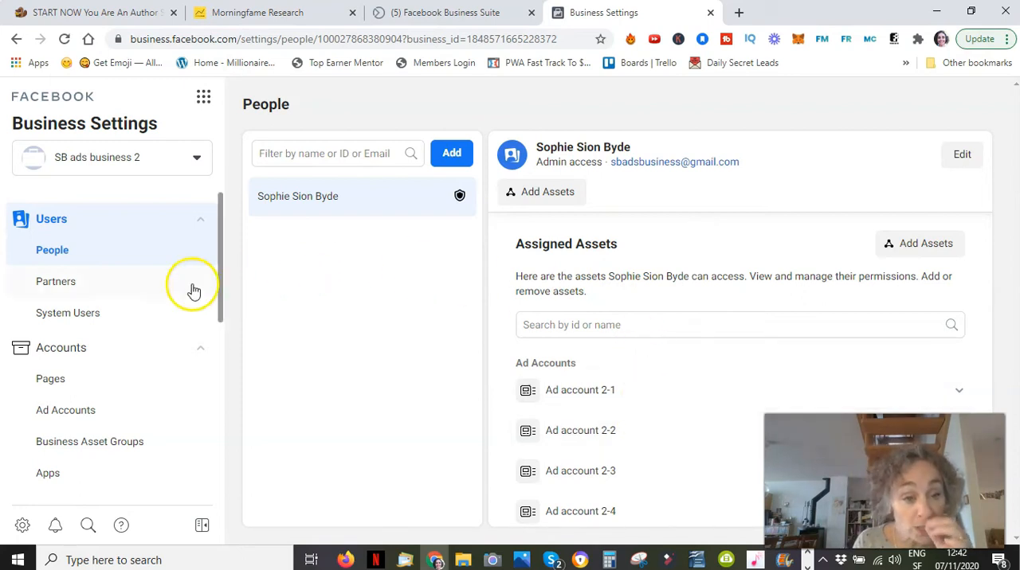
Add the already owned Facebook Page Happiness and Fulfillment to the SB ads business 2 account.
click(50, 385)
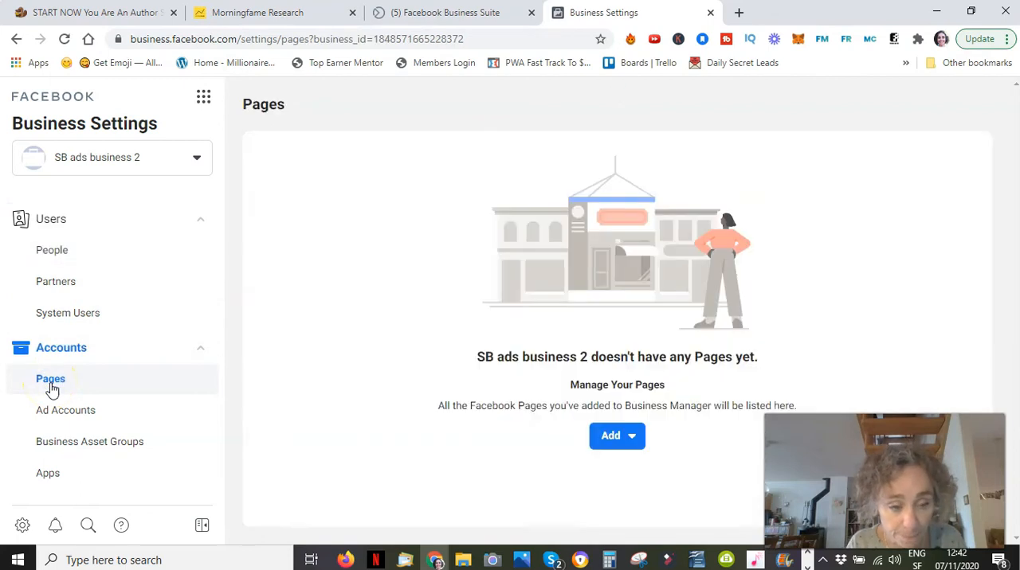
click(633, 443)
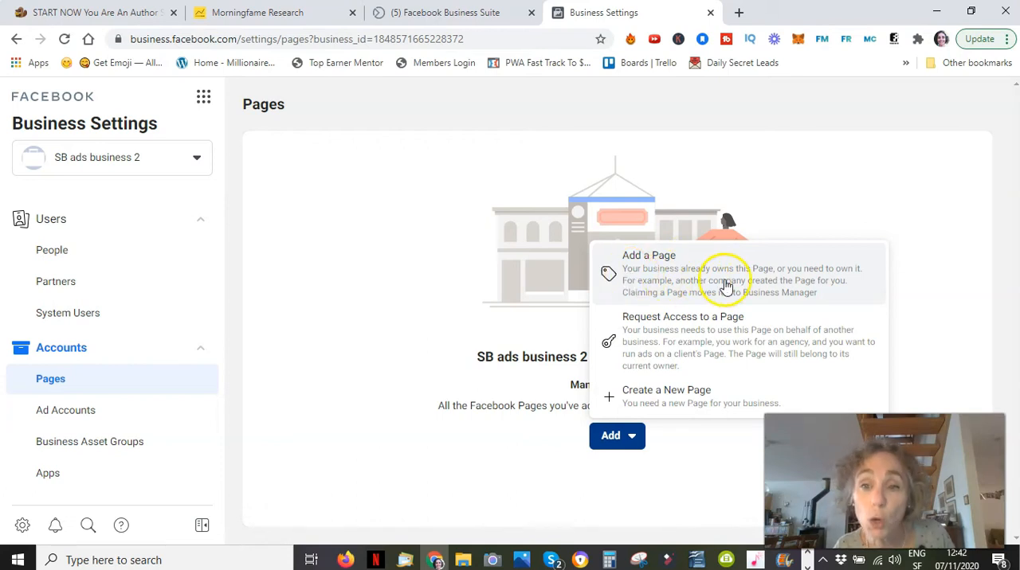
click(673, 281)
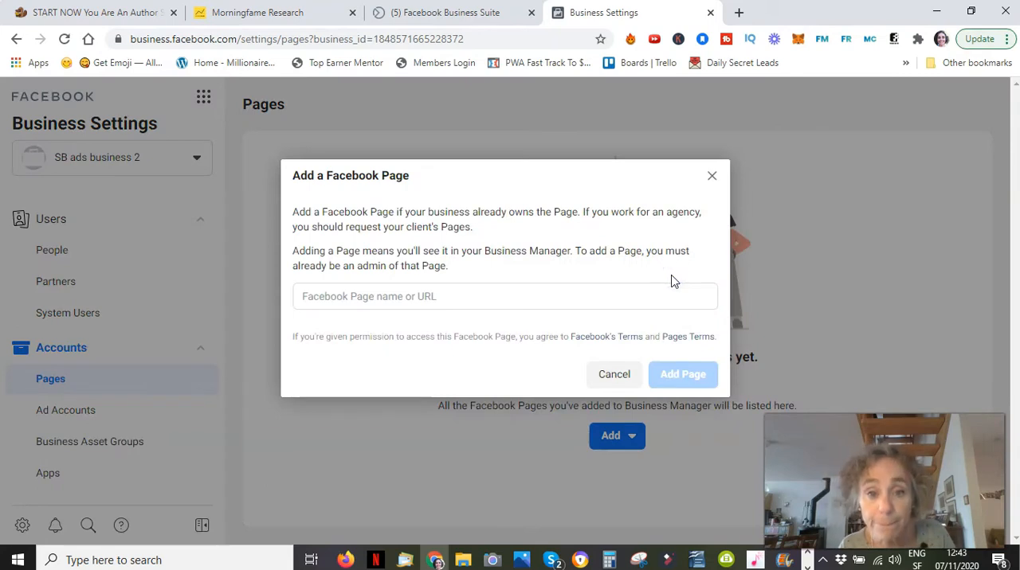
click(450, 298)
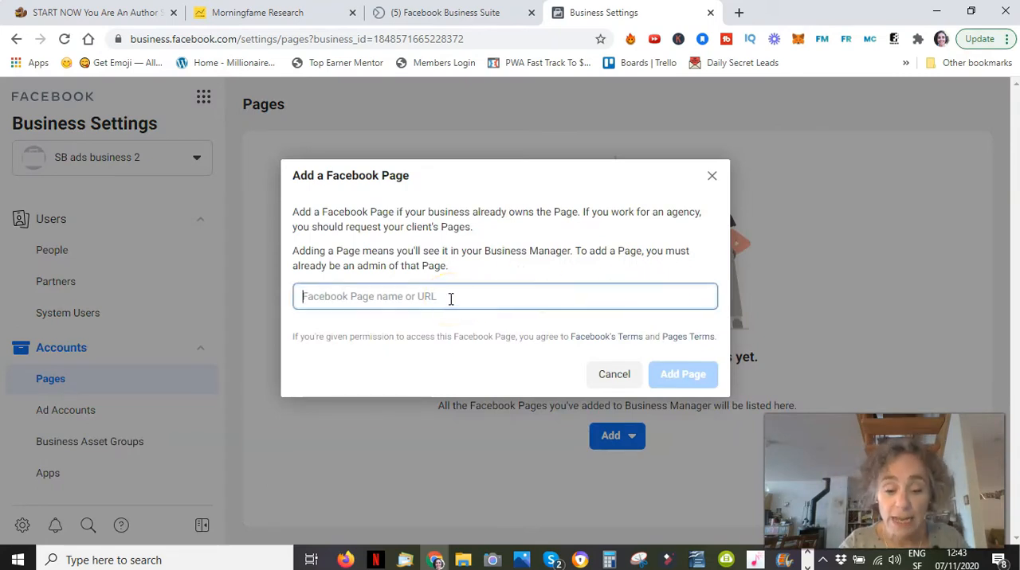
text(ha)
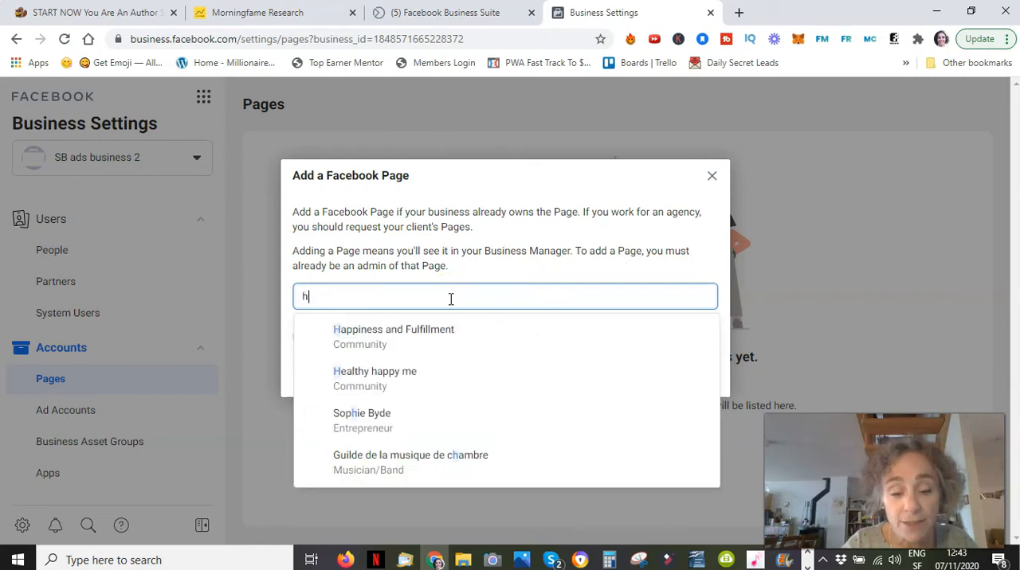
click(382, 342)
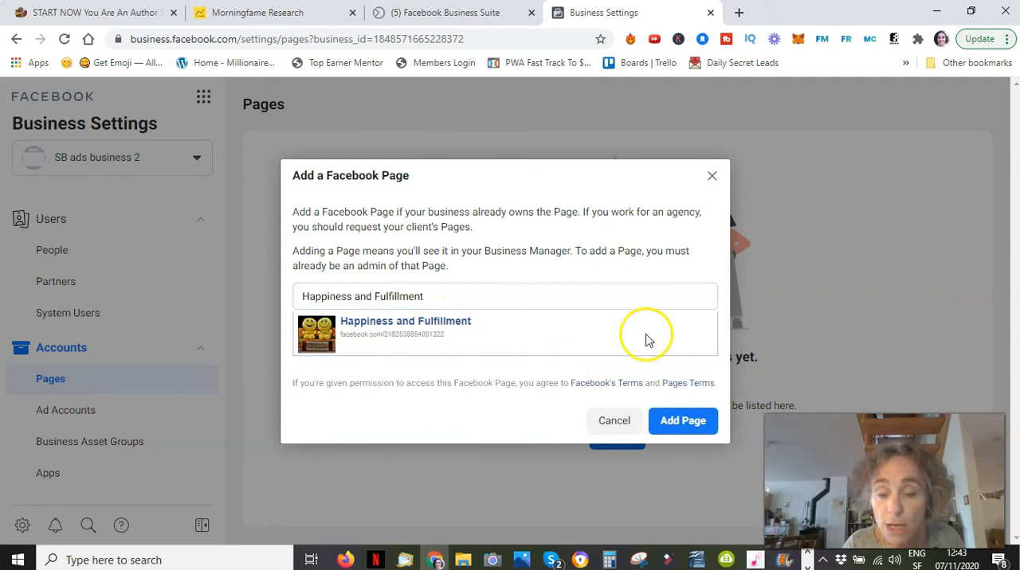
click(683, 422)
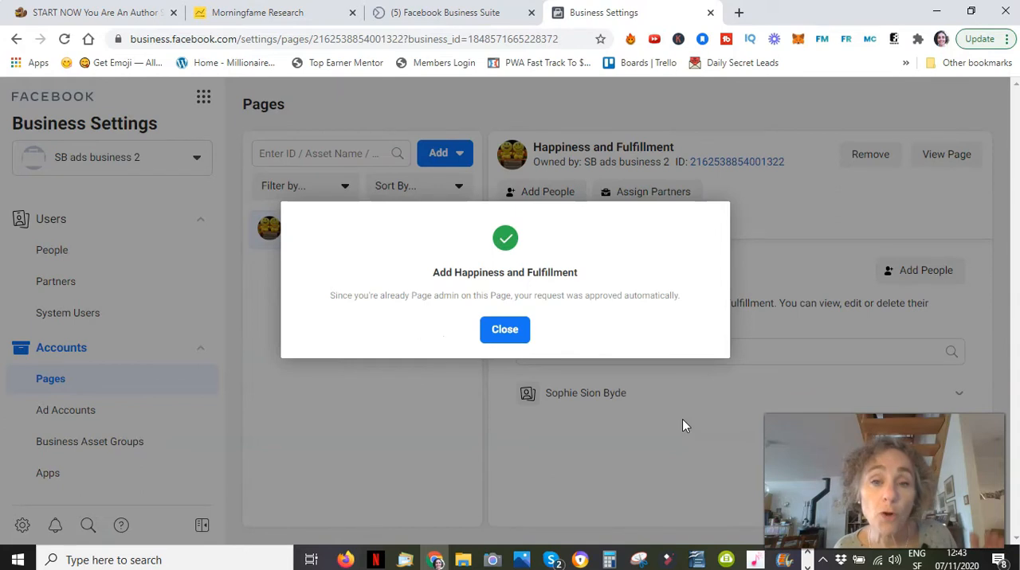
click(508, 329)
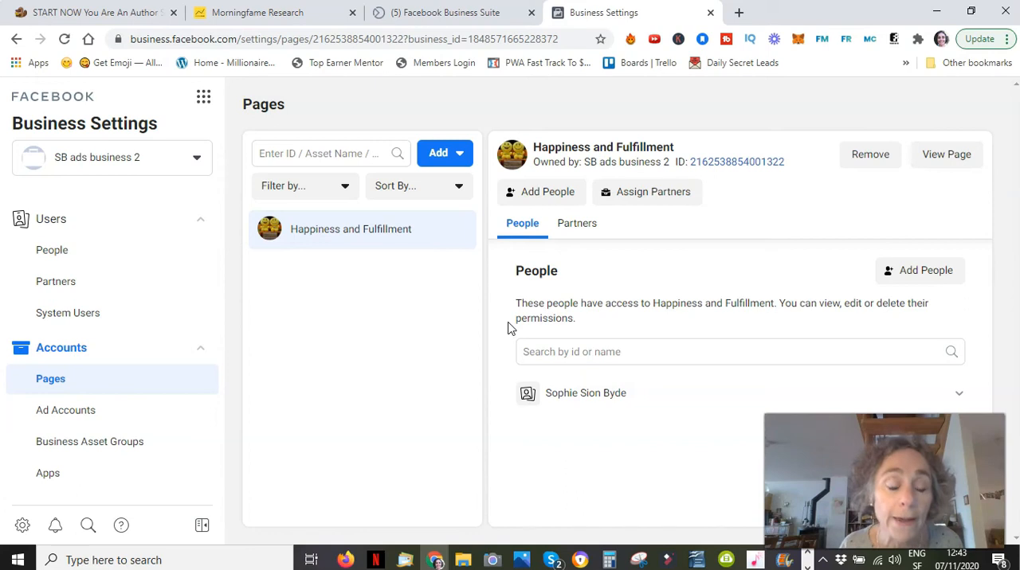
Return to the SB ads business account and check the Pages assigned to its admin user.
click(198, 162)
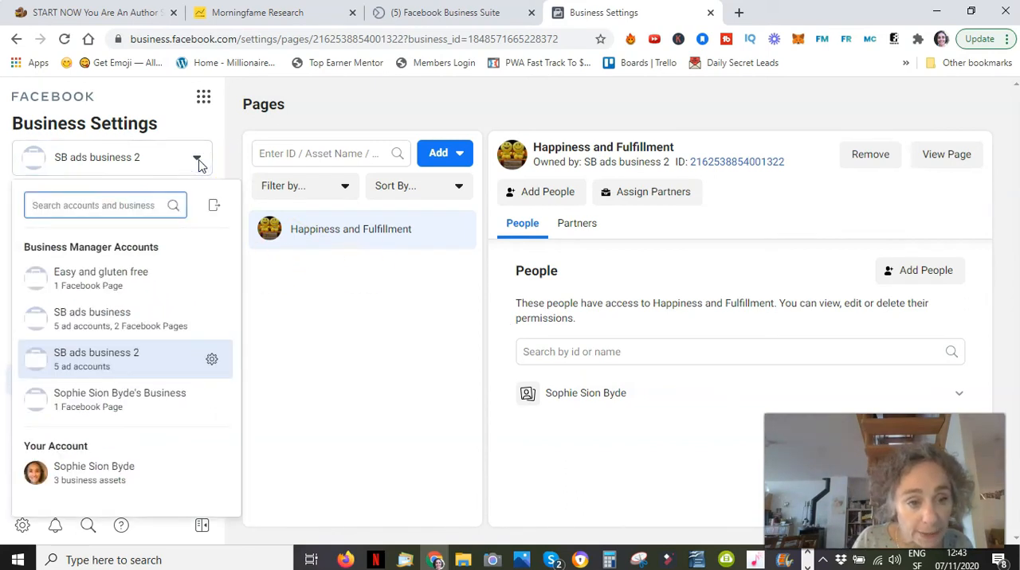
click(119, 319)
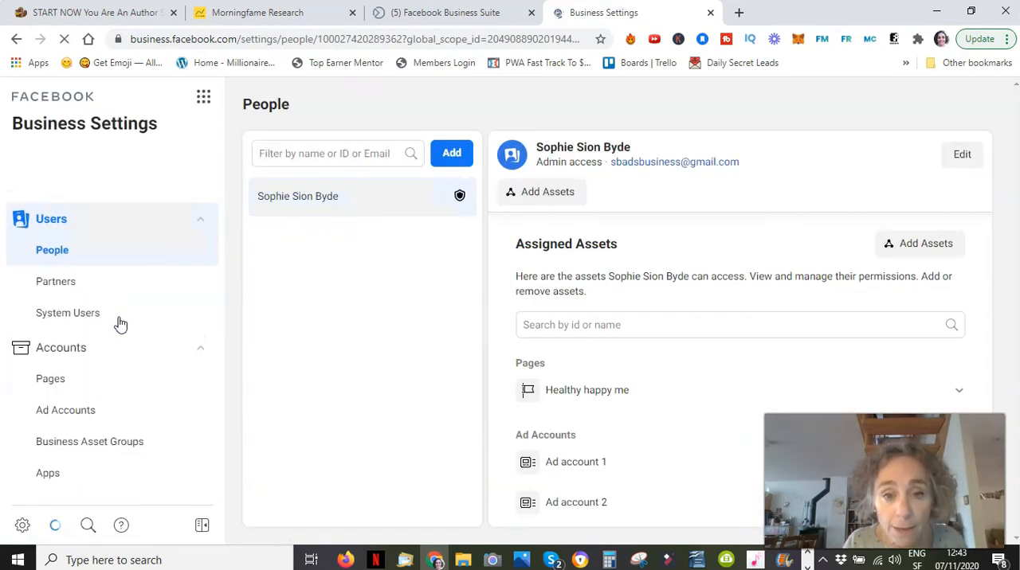
click(335, 200)
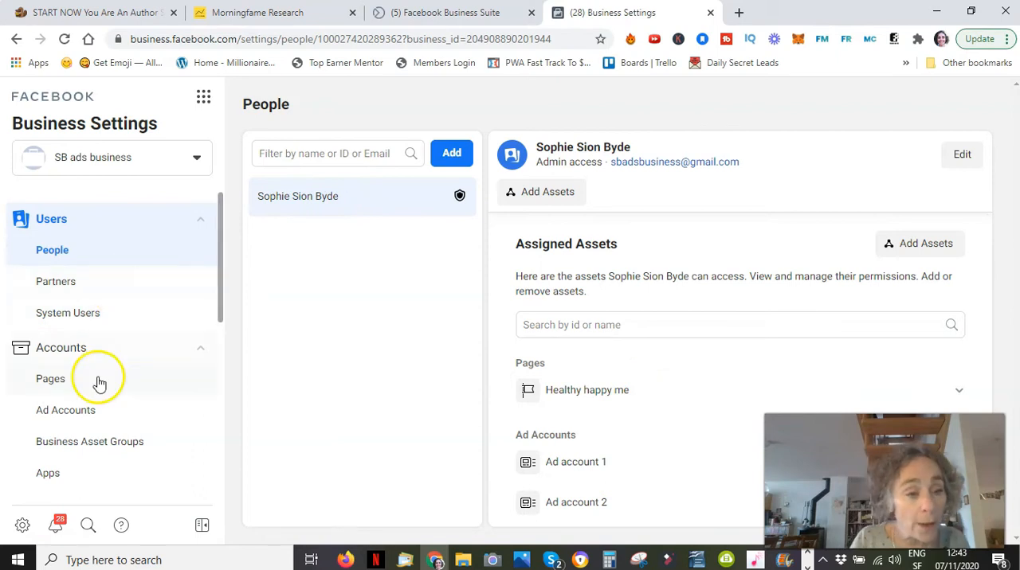
Switch back to SB ads business 2 and view the assets assigned to its admin user.
click(203, 162)
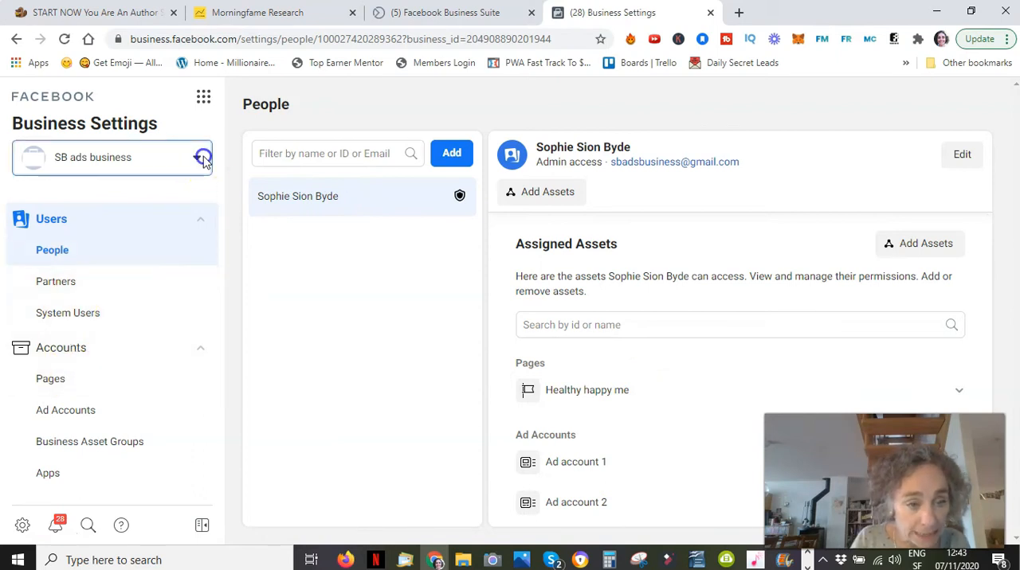
click(105, 362)
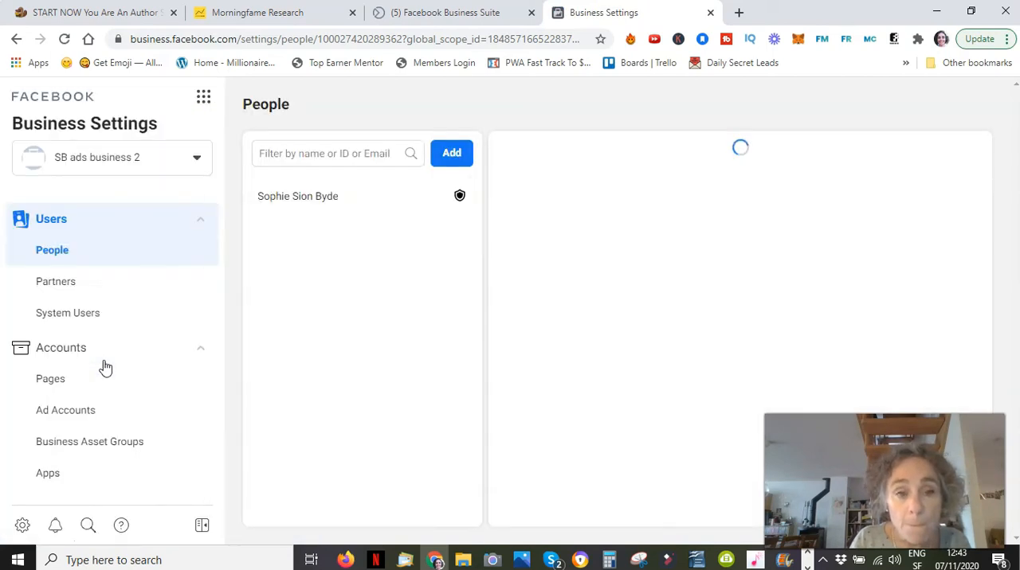
click(334, 198)
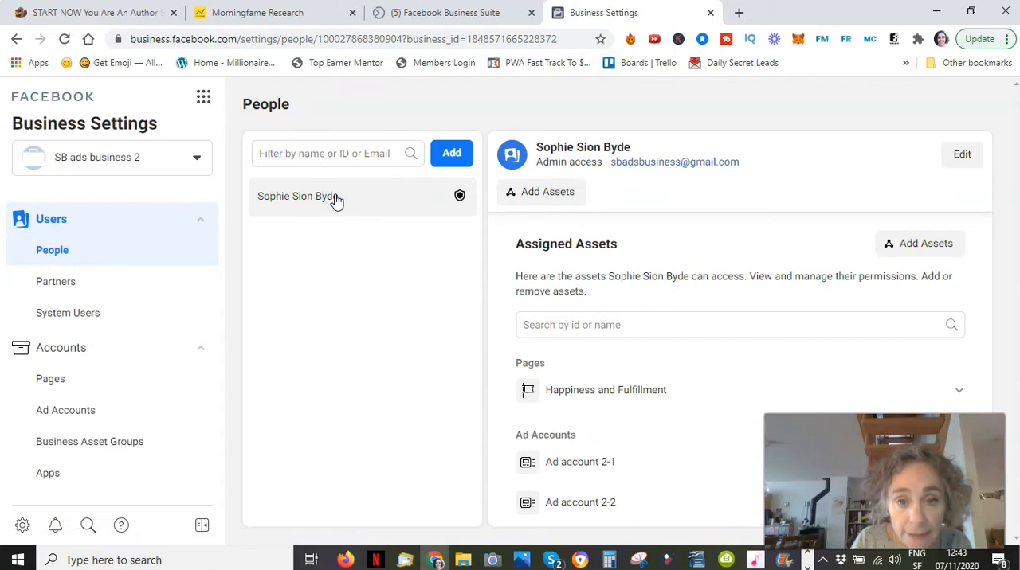